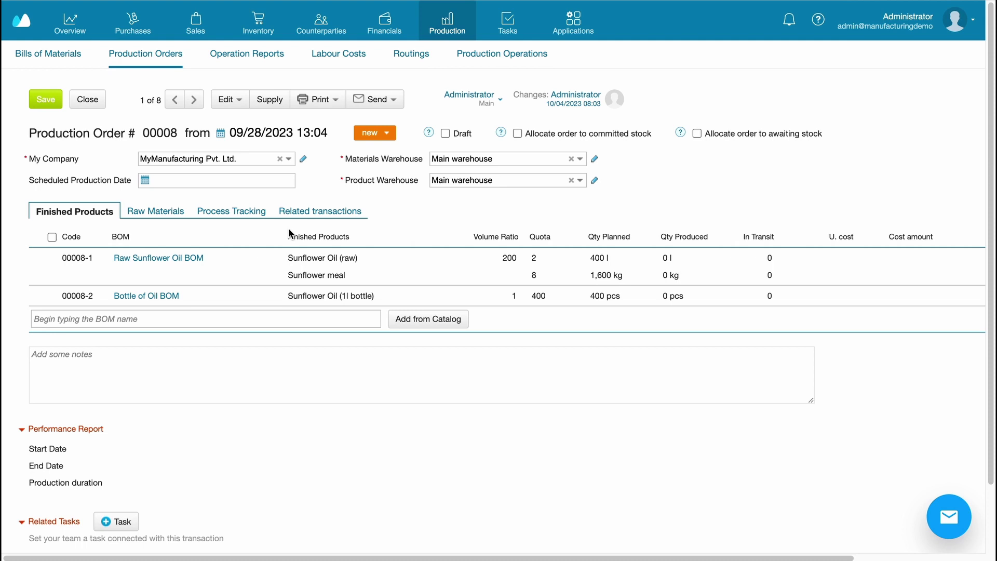
Start producing the order from its process tracking and record seed preparation with First Job Worker Company as external job worker
click(219, 211)
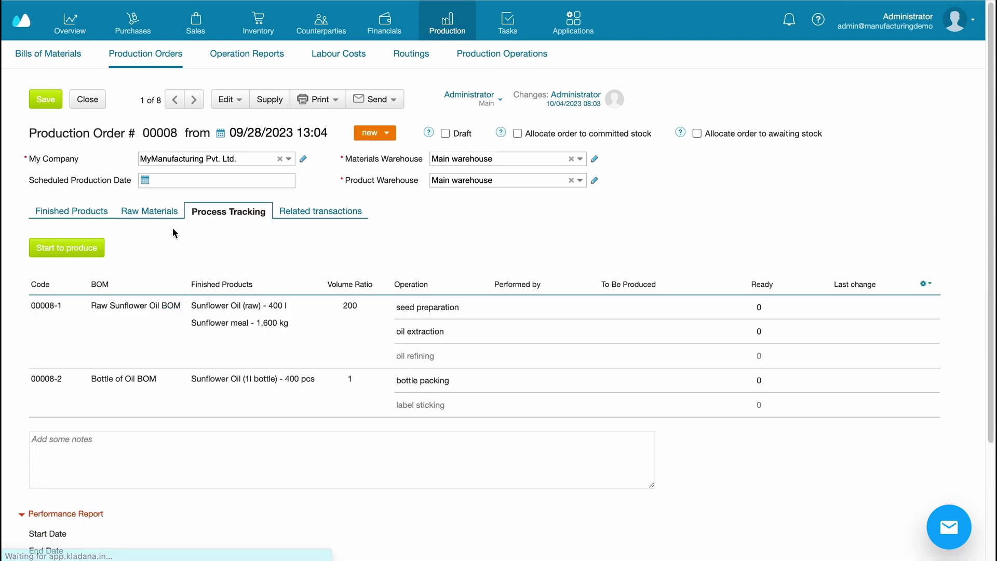
scroll(173, 231, down, 1)
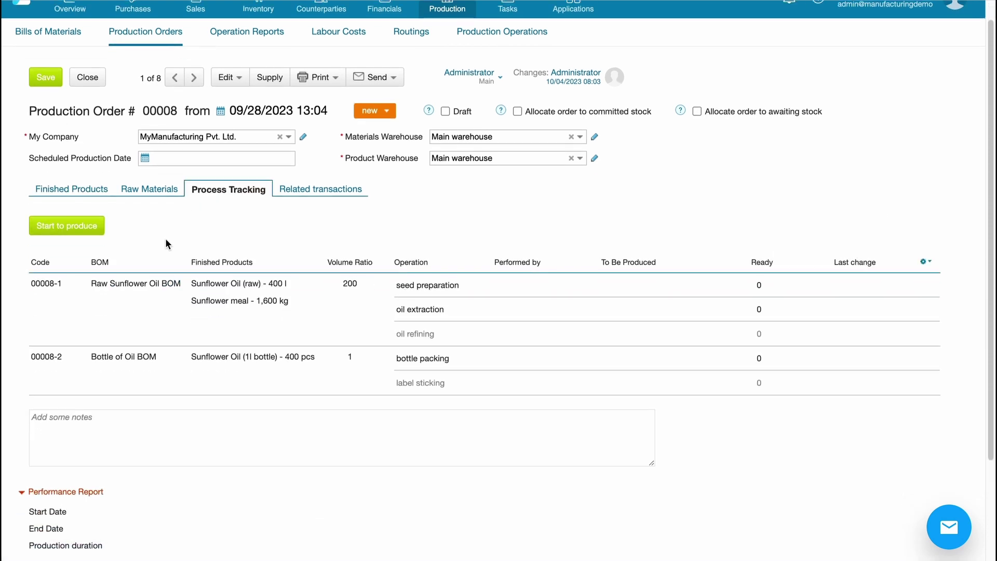
click(72, 235)
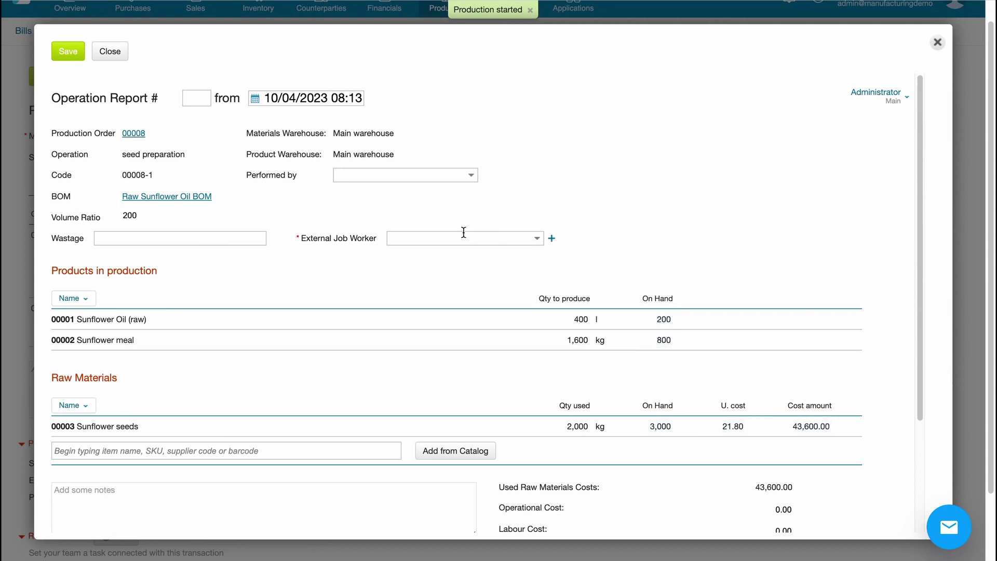
click(536, 241)
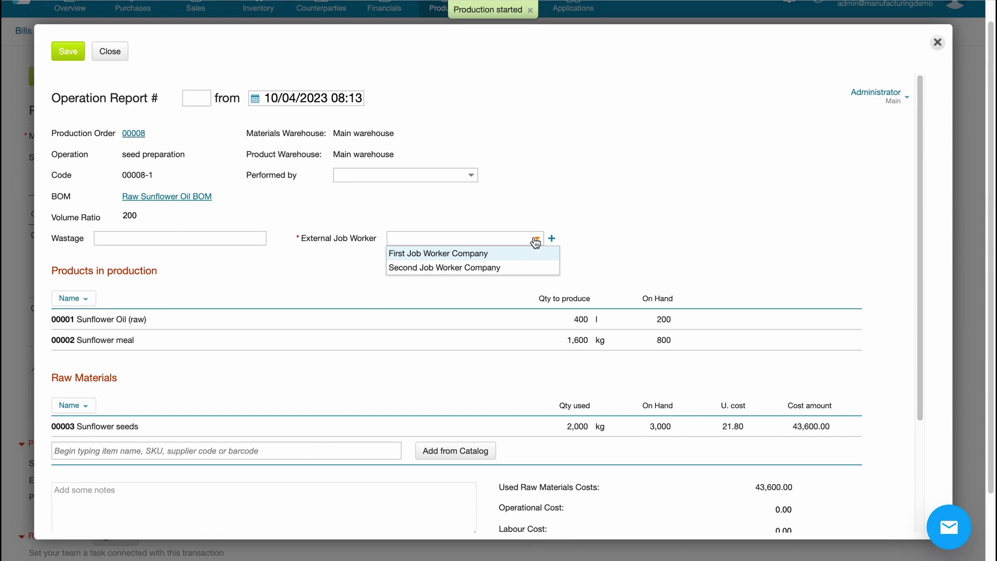
click(513, 252)
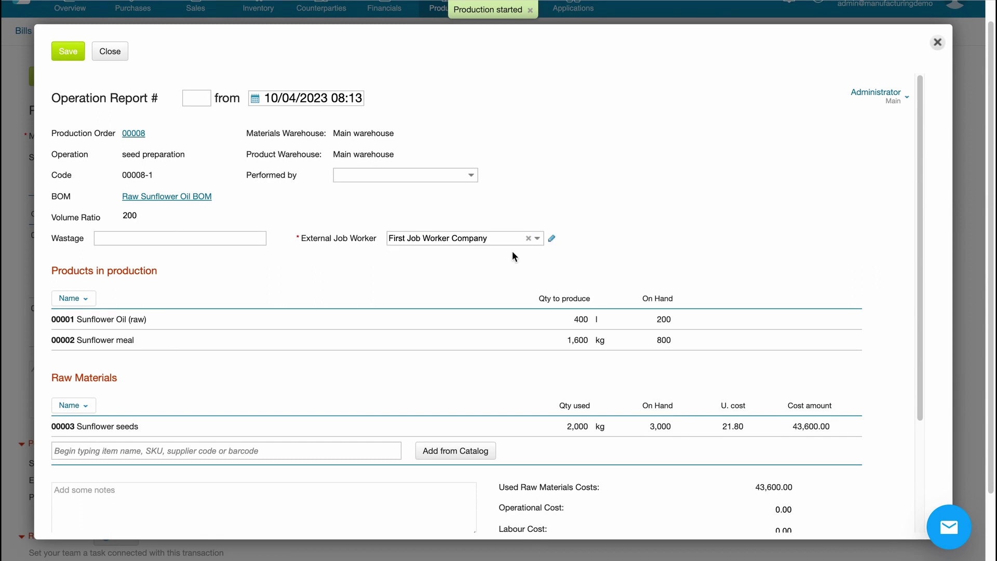
click(69, 52)
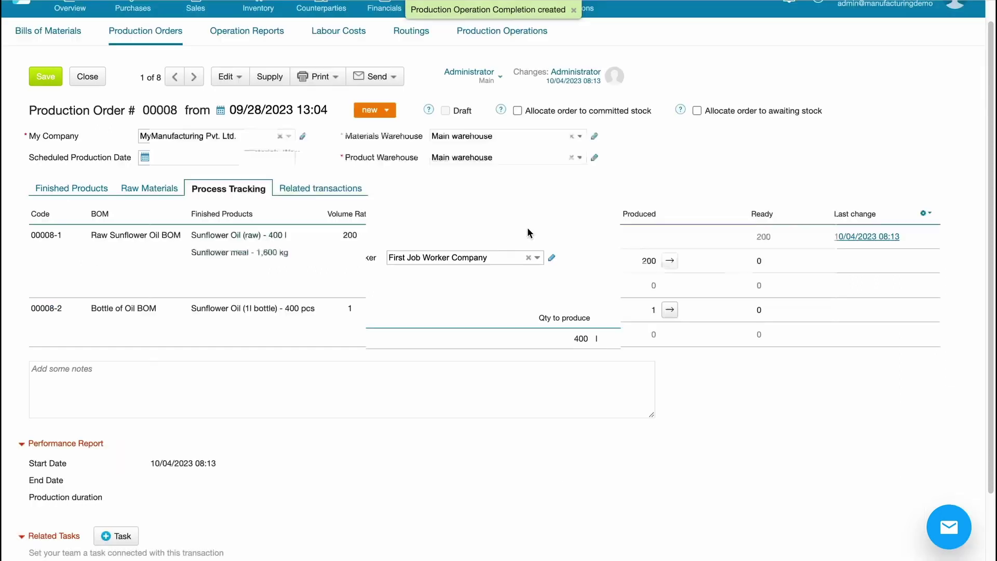
Complete the oil extraction operation of the raw sunflower oil, assigning First Job Worker Company as external job worker
click(678, 259)
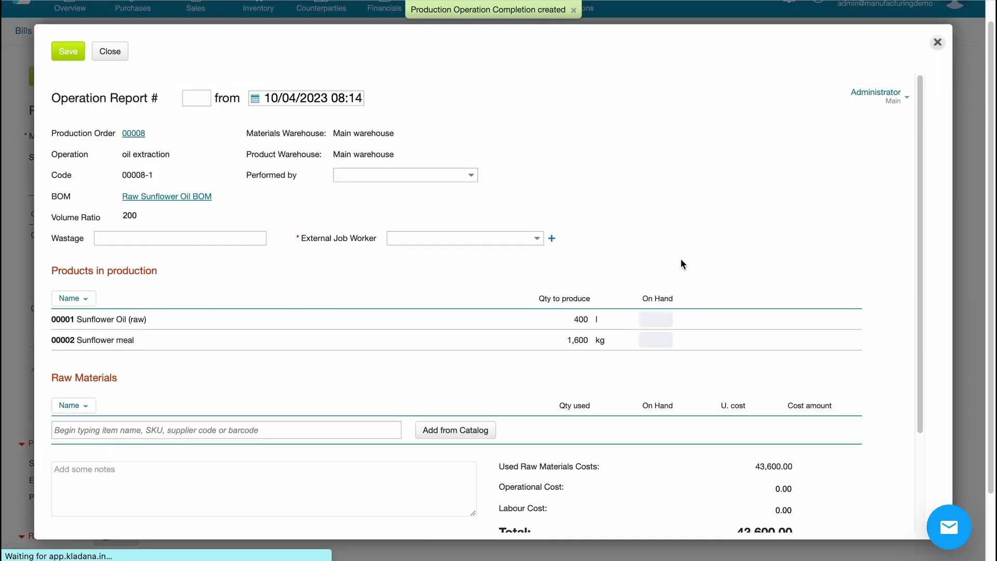
click(535, 240)
click(517, 252)
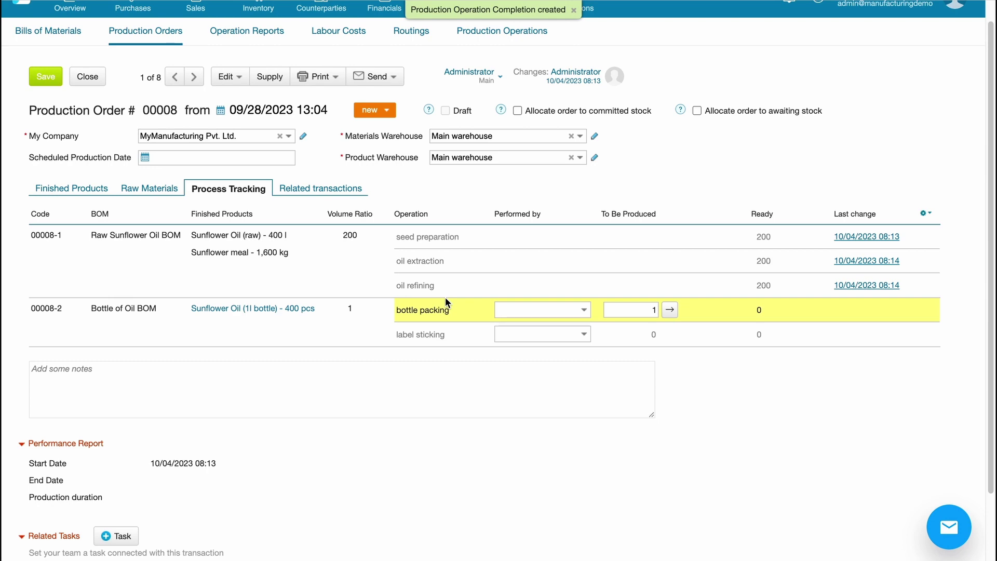
Complete the bottle packing operation, assigning Second Job Worker Company as external job worker
click(678, 309)
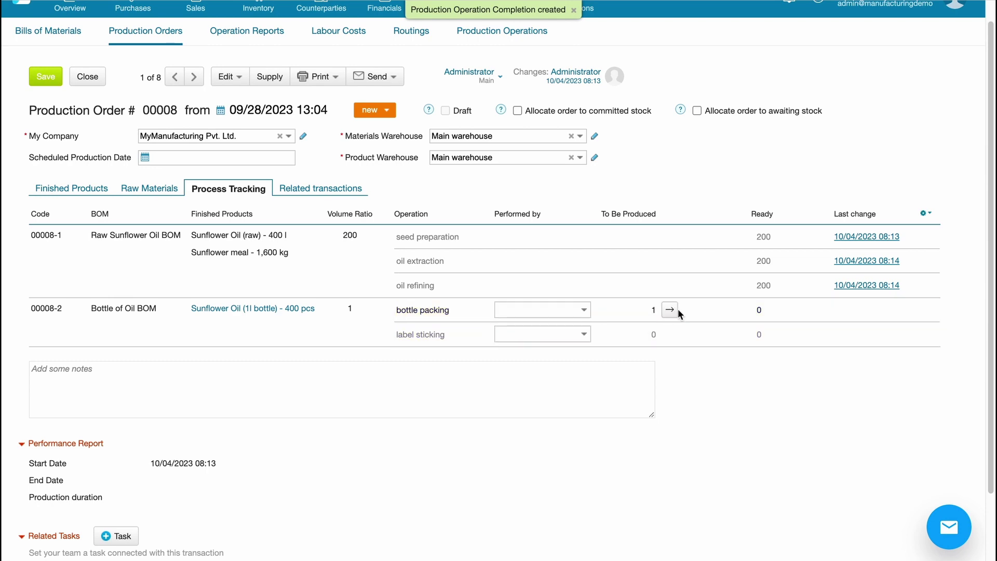
click(522, 237)
click(508, 267)
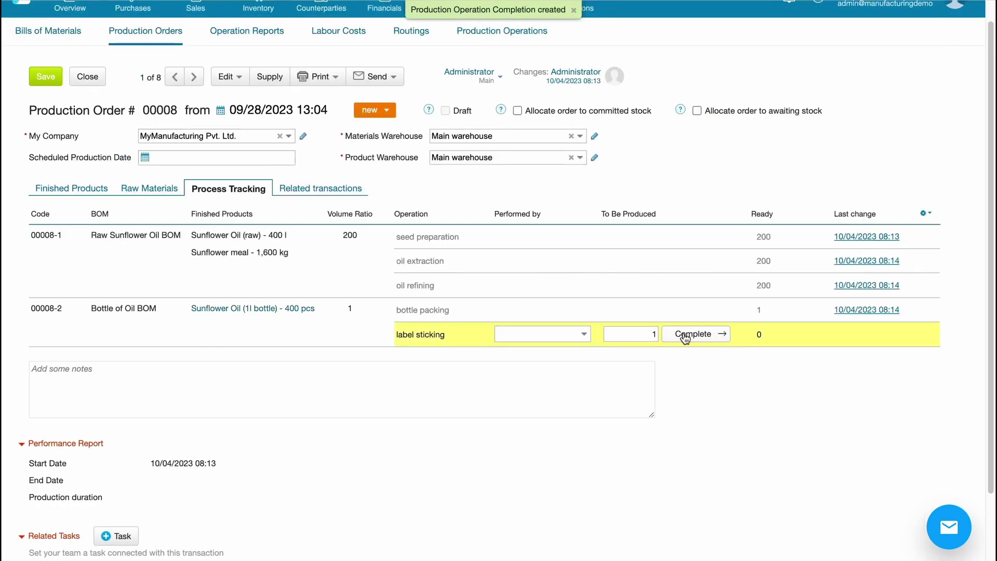
Record the label sticking operation with Second Job Worker Company as external job worker and save the operation report
click(684, 334)
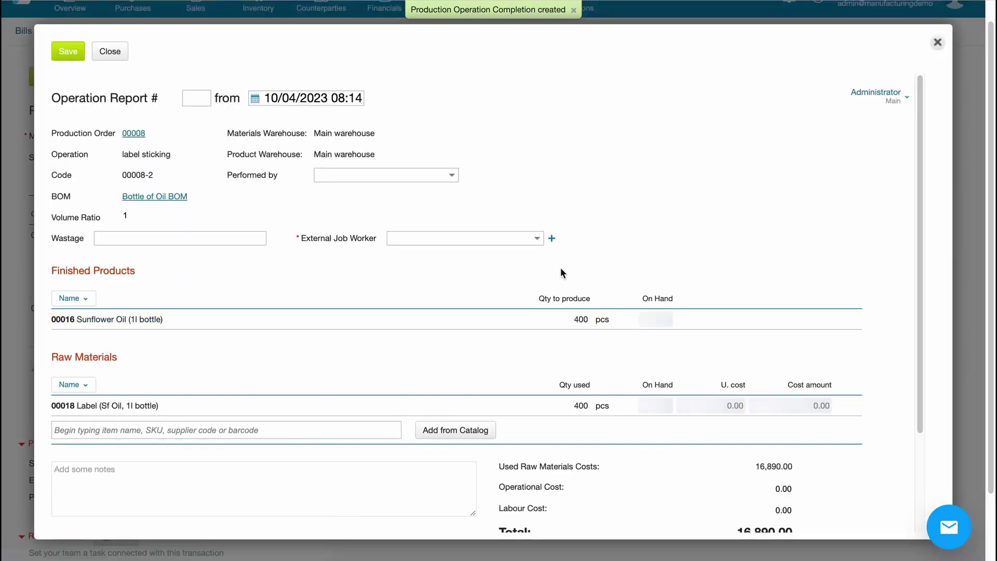
click(536, 240)
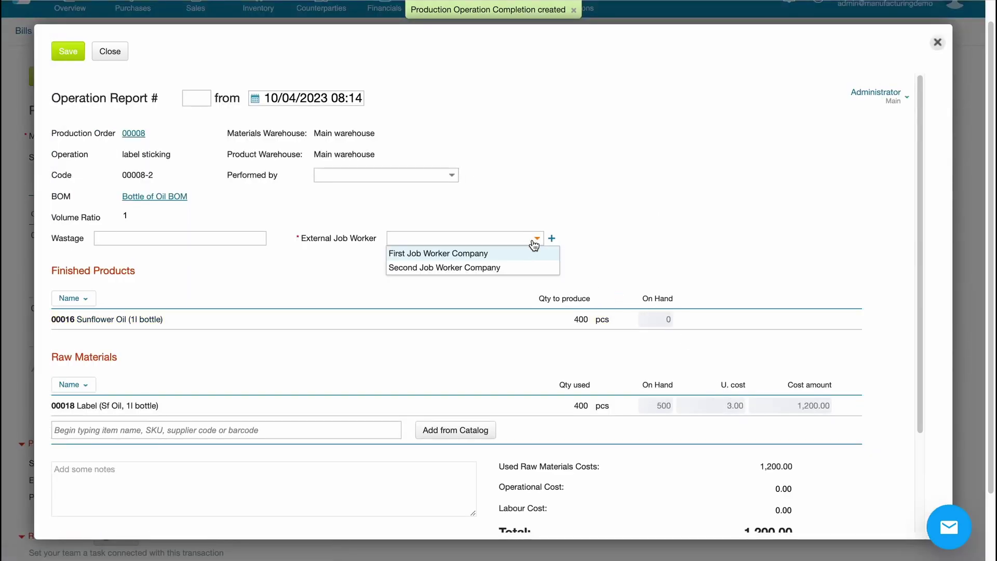
click(519, 268)
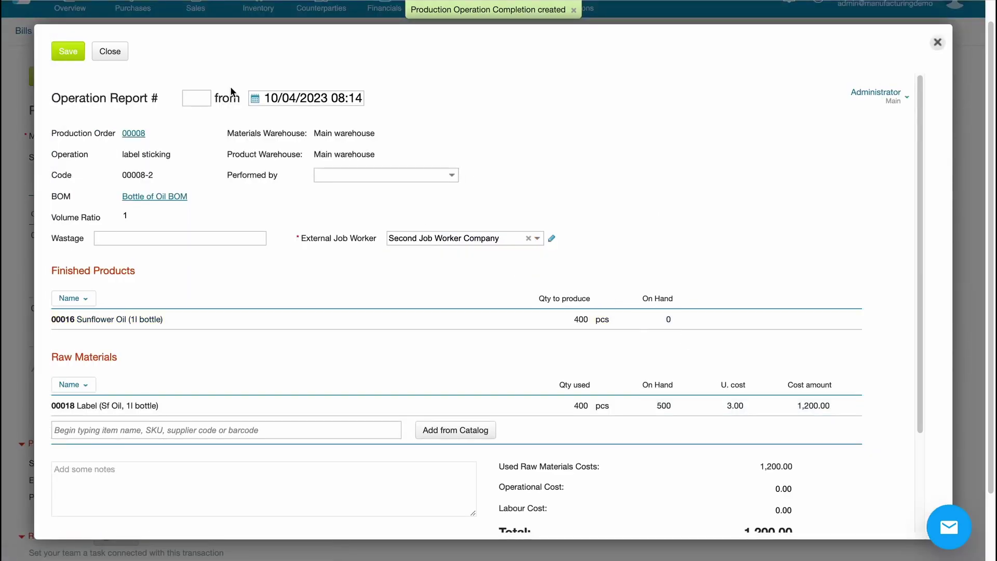
click(70, 53)
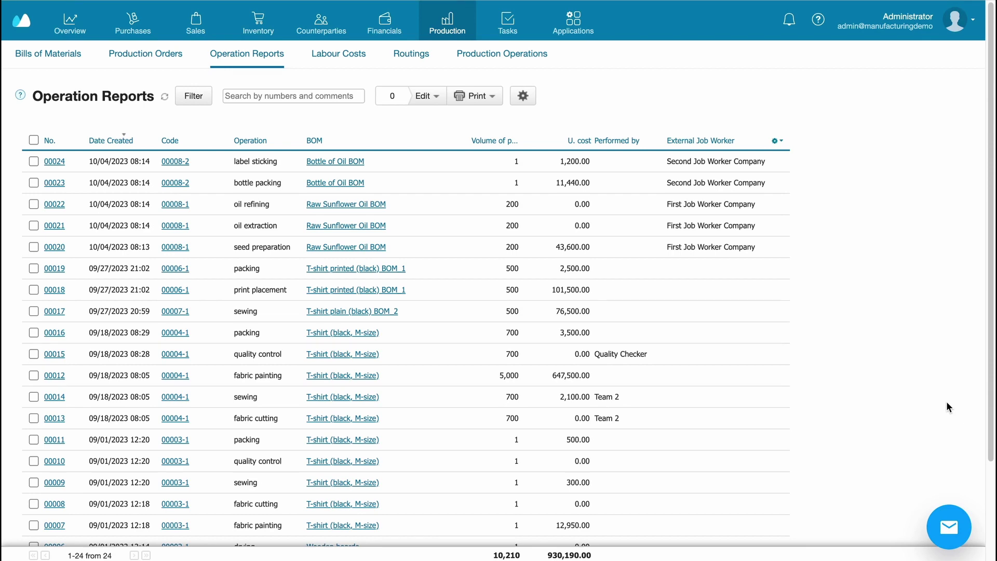
Set the operational cost to 10,000 in the 10/04/2023 oil refining operation report and save it
click(61, 206)
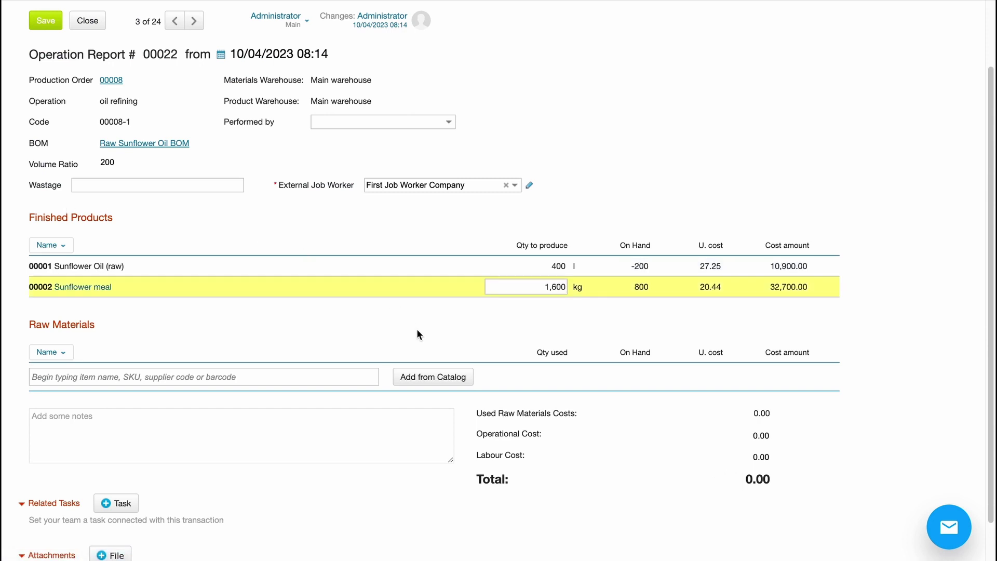
click(755, 436)
text(1000)
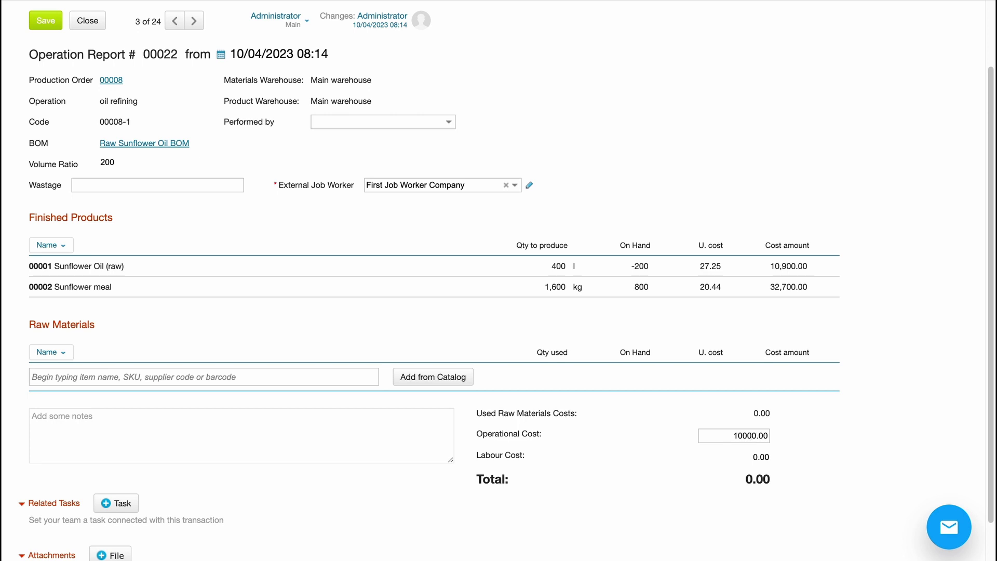
click(800, 469)
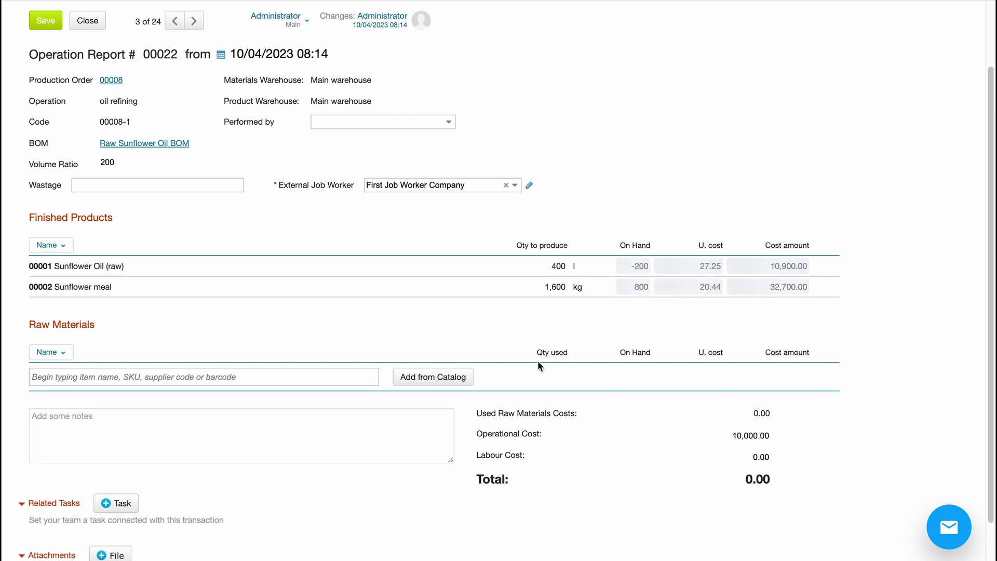
click(49, 21)
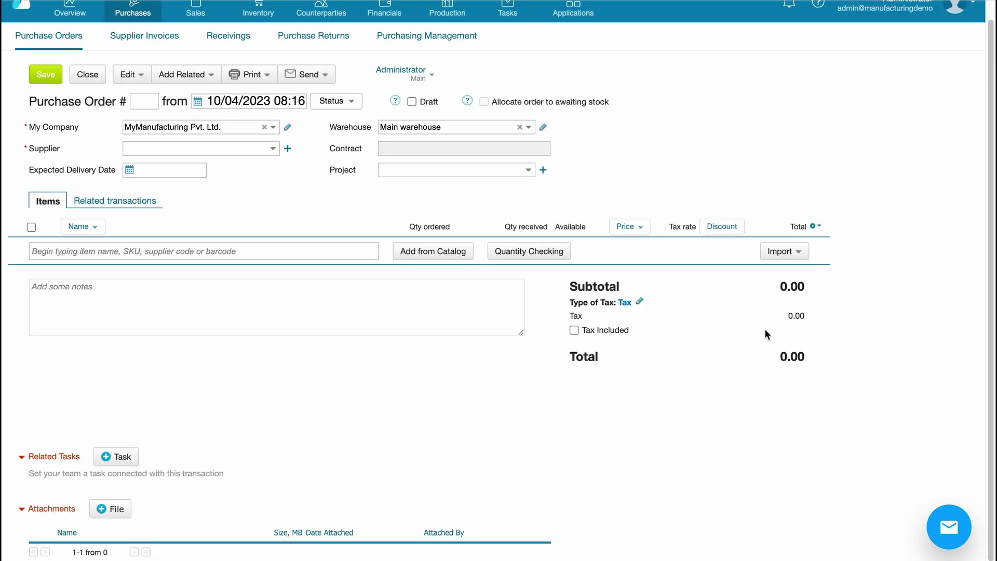
Choose Raw Oil manufacturing (First JW) as the supplier of the new purchase order
scroll(764, 334, up, 1)
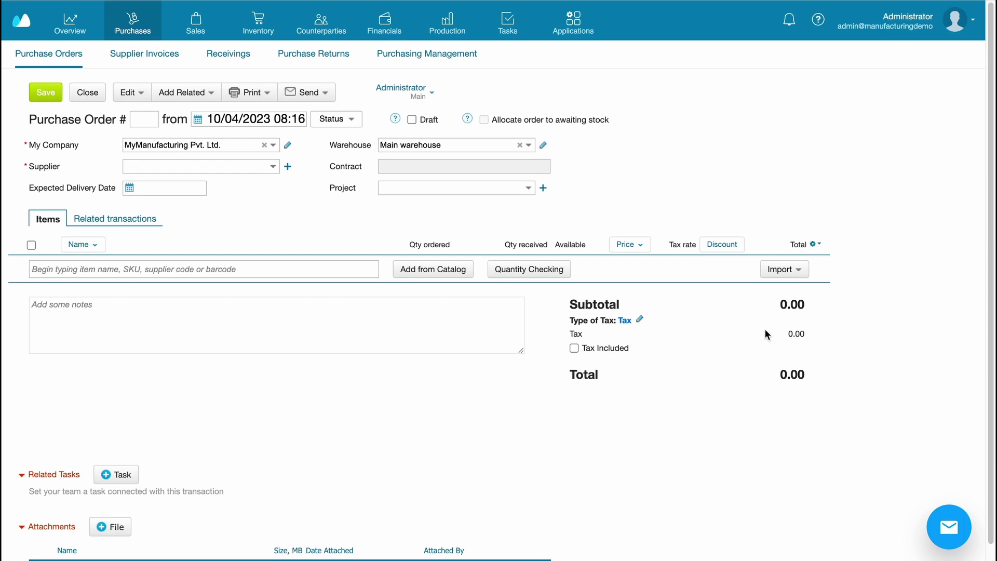
click(242, 170)
text(raw)
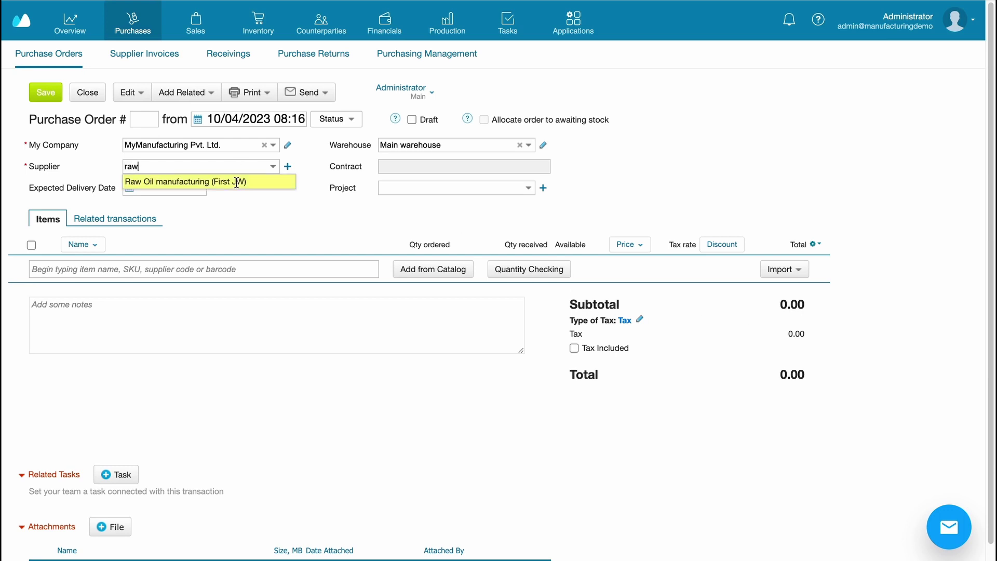
click(235, 183)
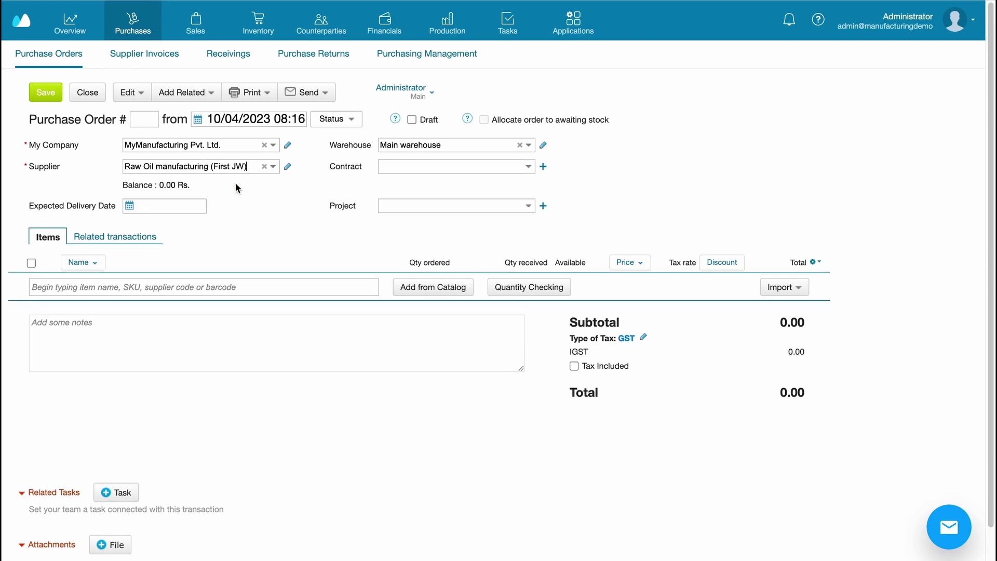
scroll(959, 270, down, 1)
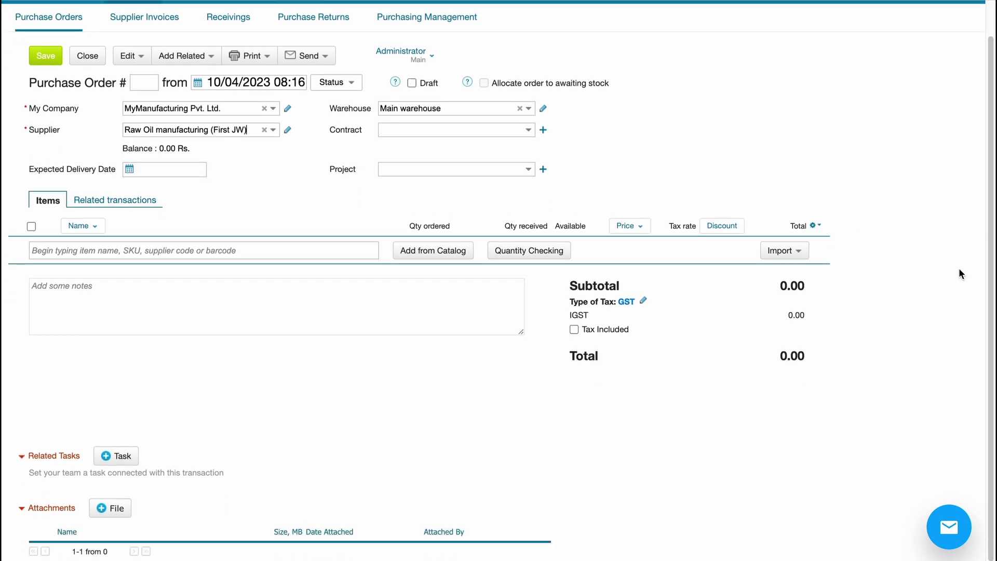
scroll(959, 273, up, 1)
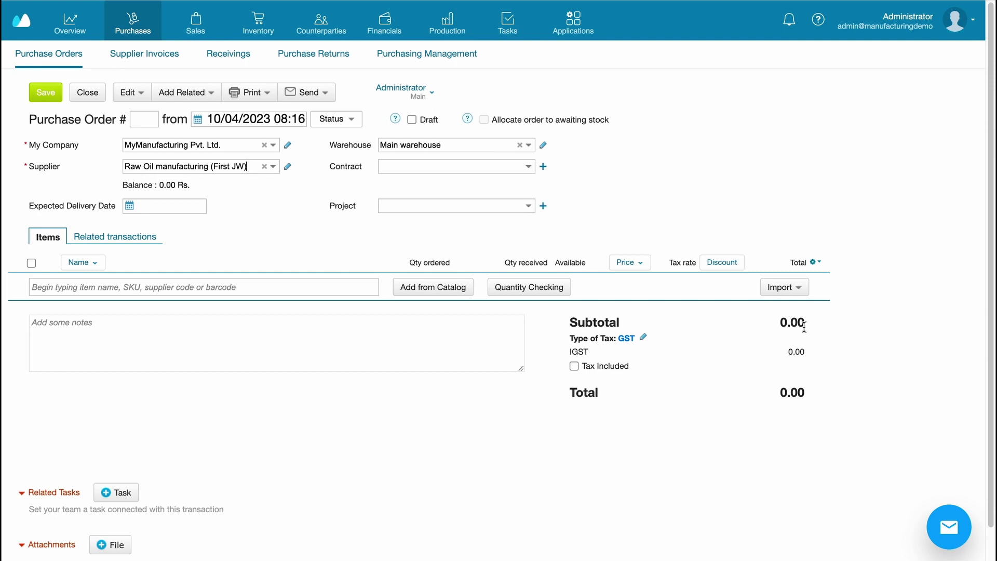
Add one raw oil manufacturing service from External Services at a price of 10,000, tax included, and save the purchase order
click(437, 289)
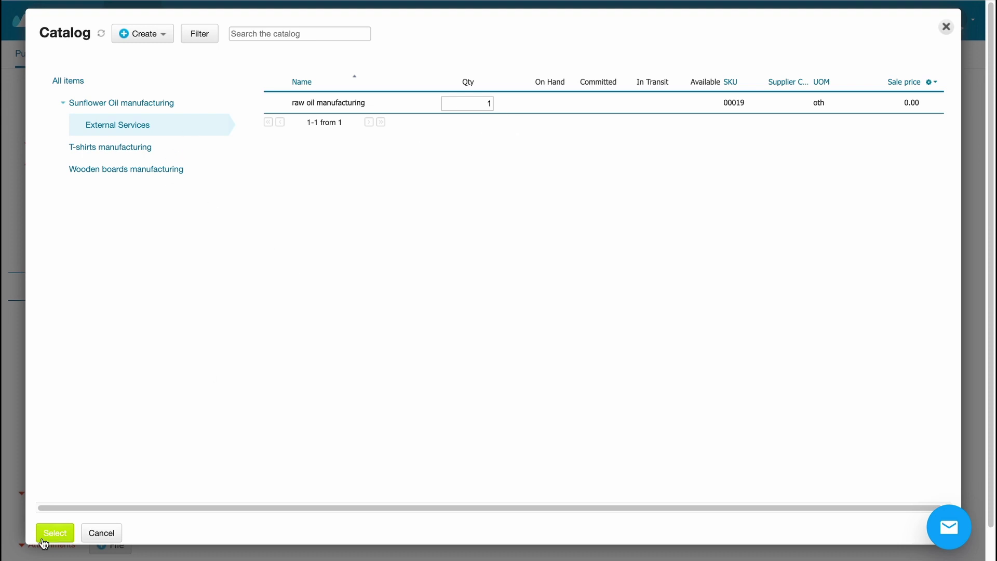
key(Return)
click(631, 284)
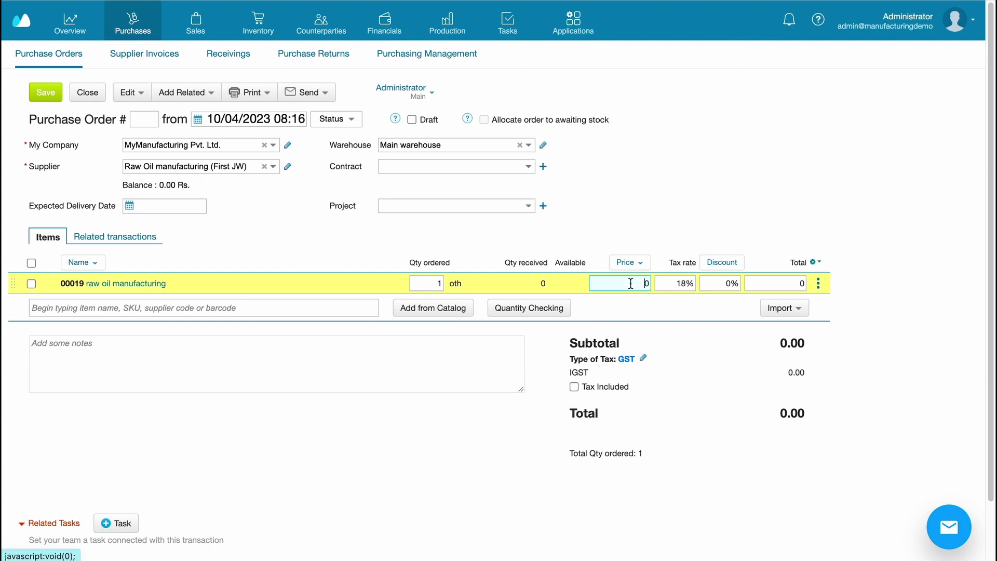
text(10000)
click(684, 216)
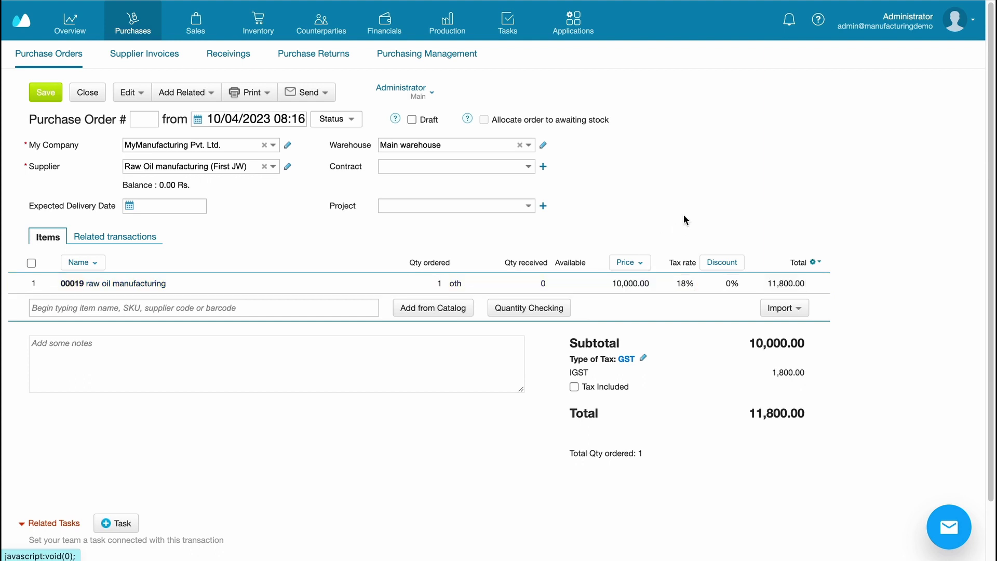
click(574, 386)
click(45, 94)
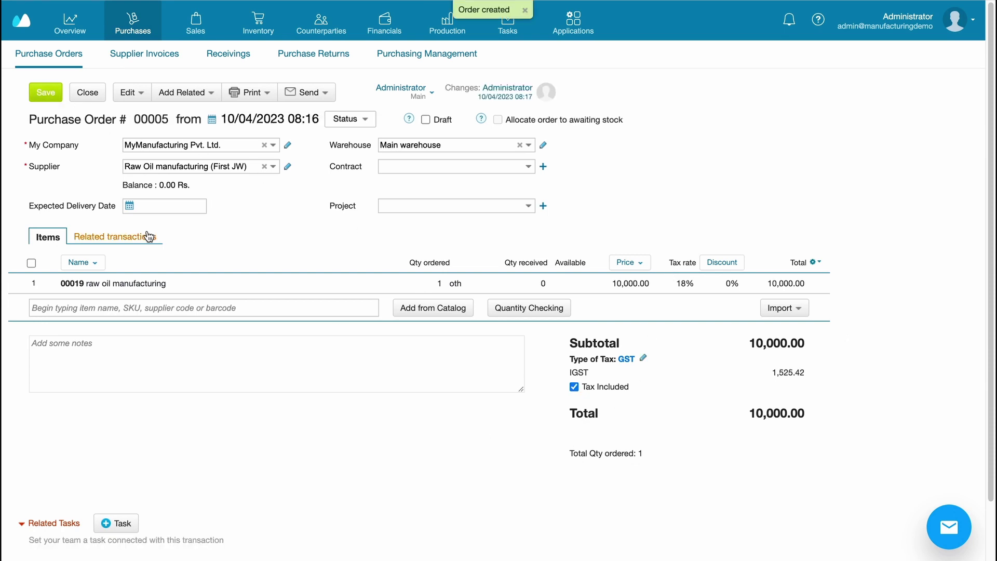
Link the purchase order to the production order dated 09/28/2023 as a related transaction
click(120, 237)
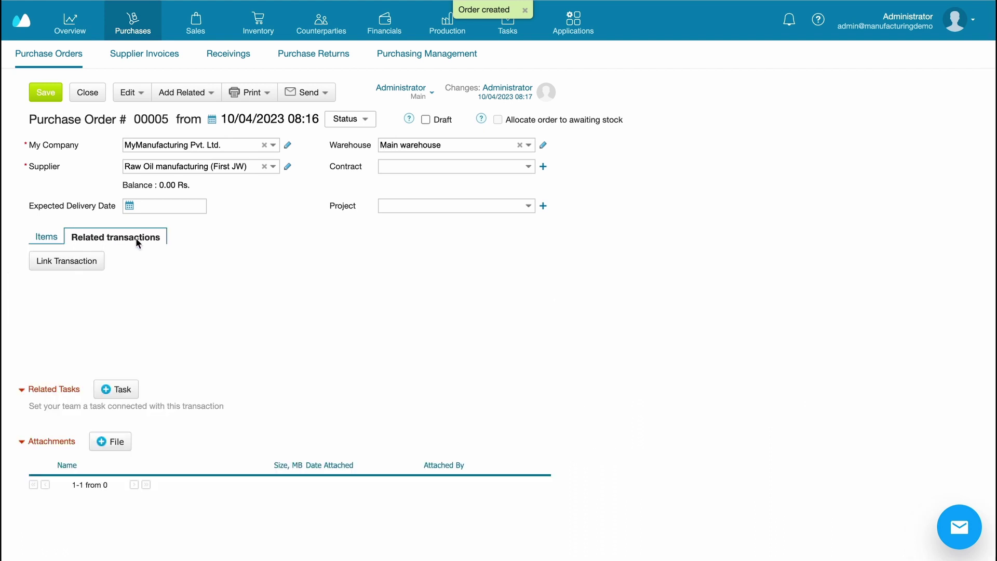
click(65, 263)
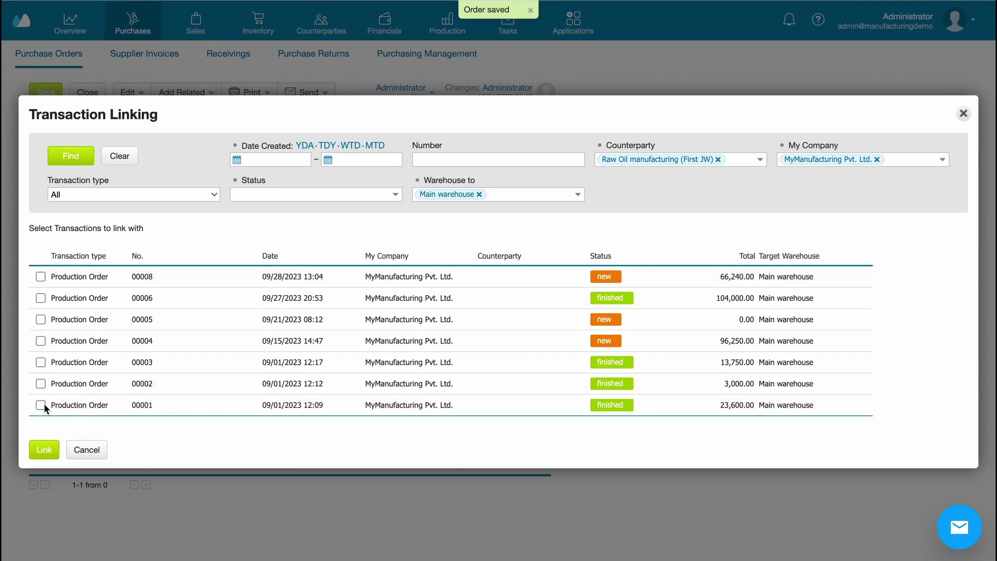
click(41, 277)
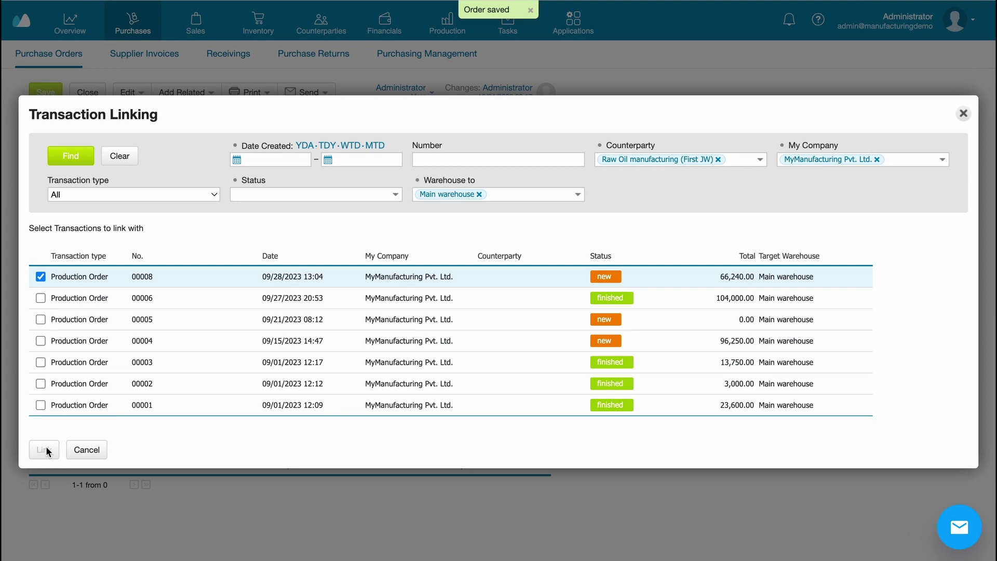
click(45, 450)
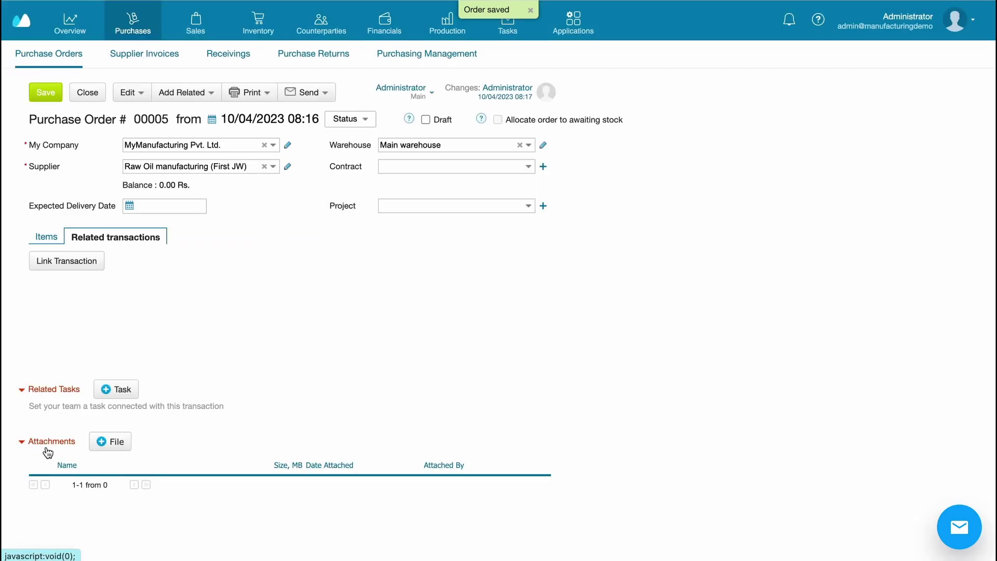
Create a related supplier invoice from the purchase order with a due date of 10/10/2023 and save it
click(189, 98)
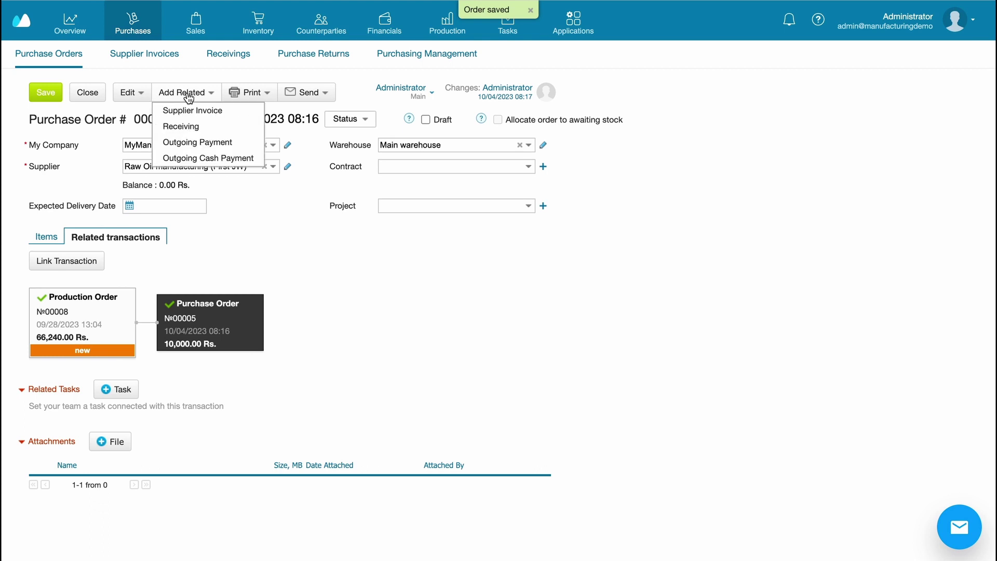
click(189, 110)
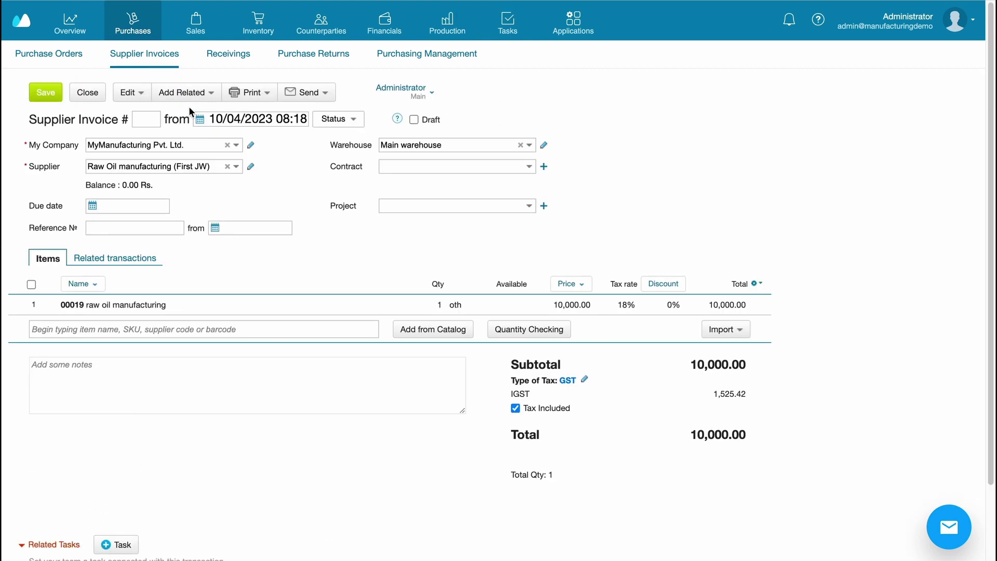
click(92, 206)
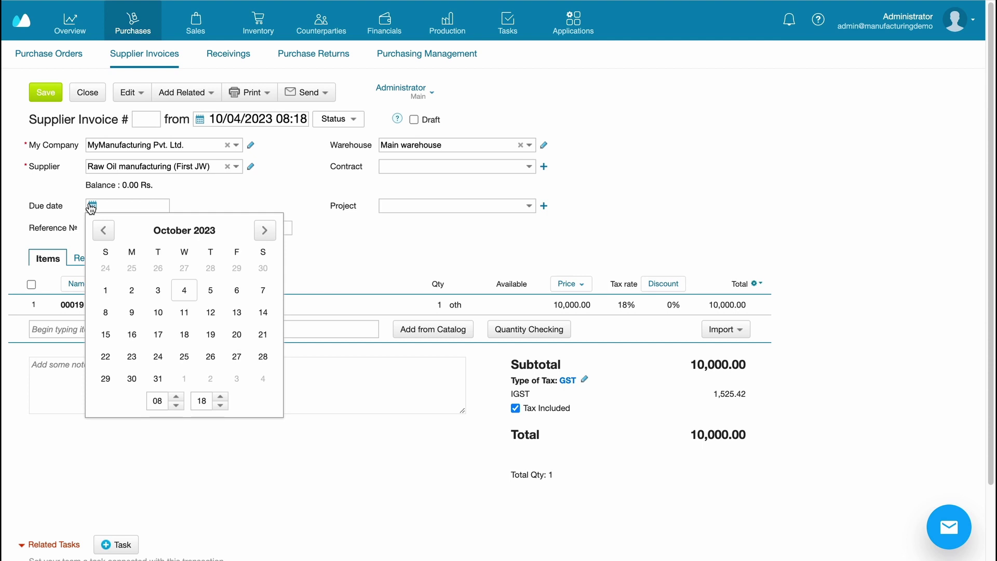
click(150, 312)
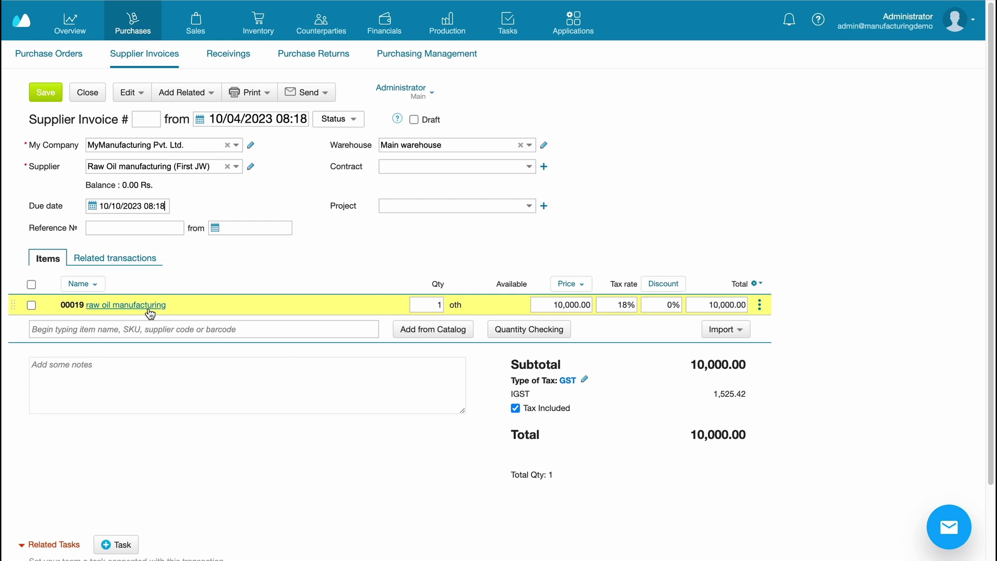
click(45, 92)
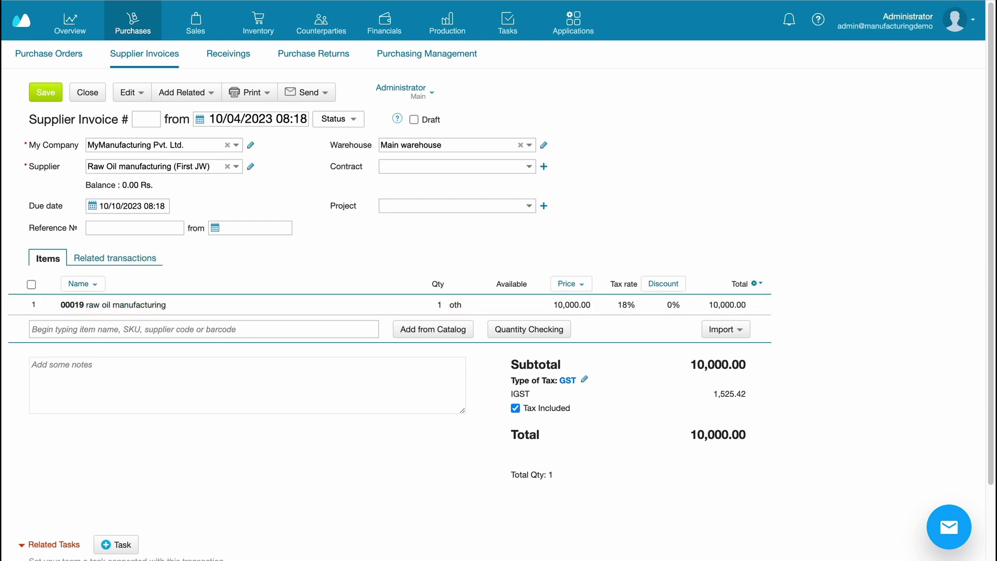